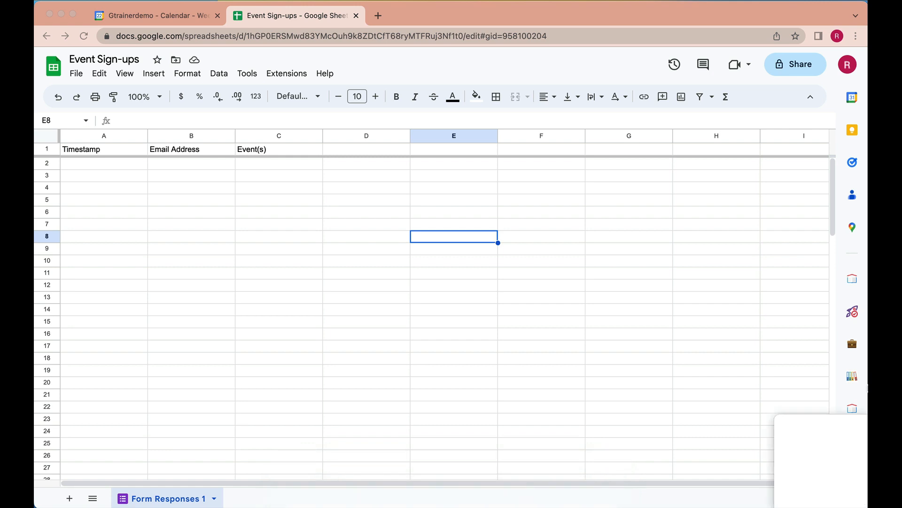
In the Sign-up Manager add-on, change the linked event calendar to Events Calendar.
left_click(852, 441)
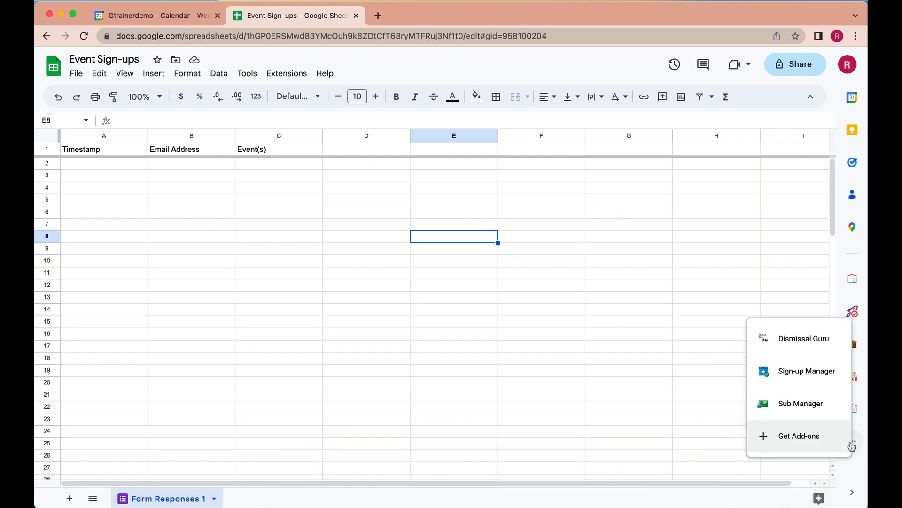
left_click(807, 371)
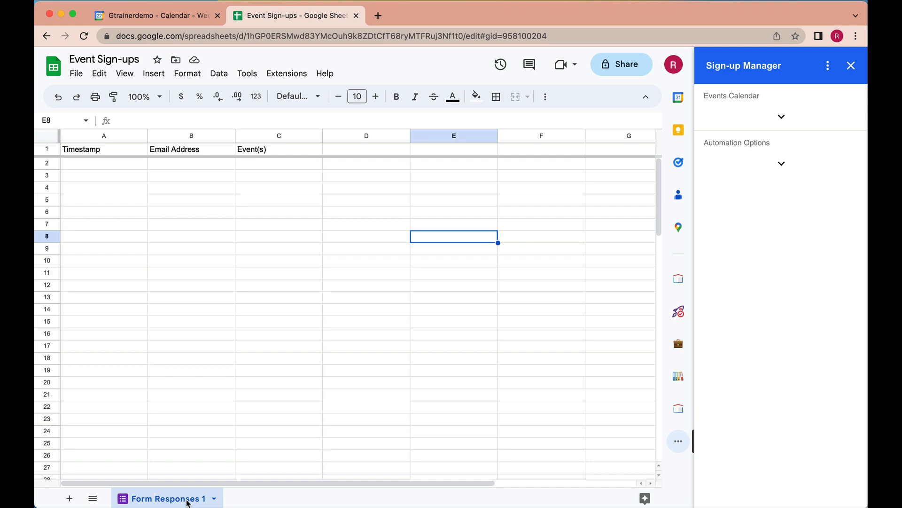
left_click(781, 116)
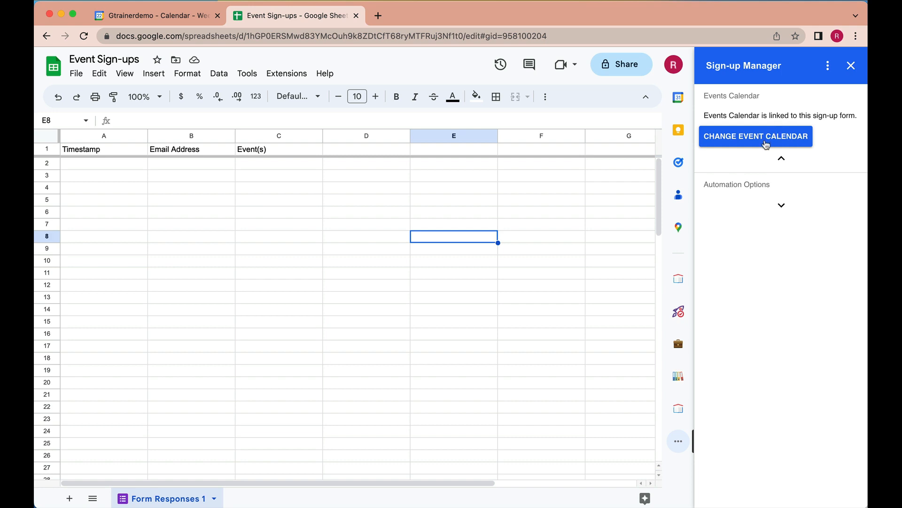
left_click(766, 143)
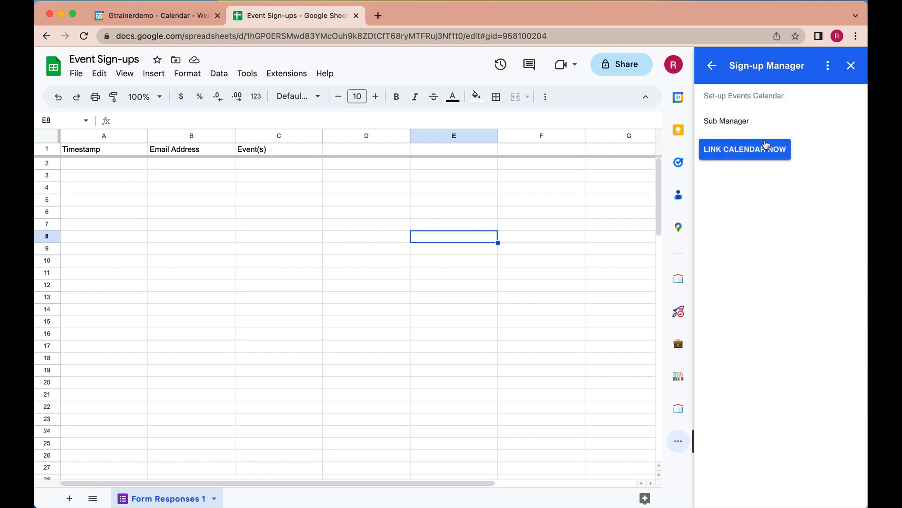
left_click(744, 126)
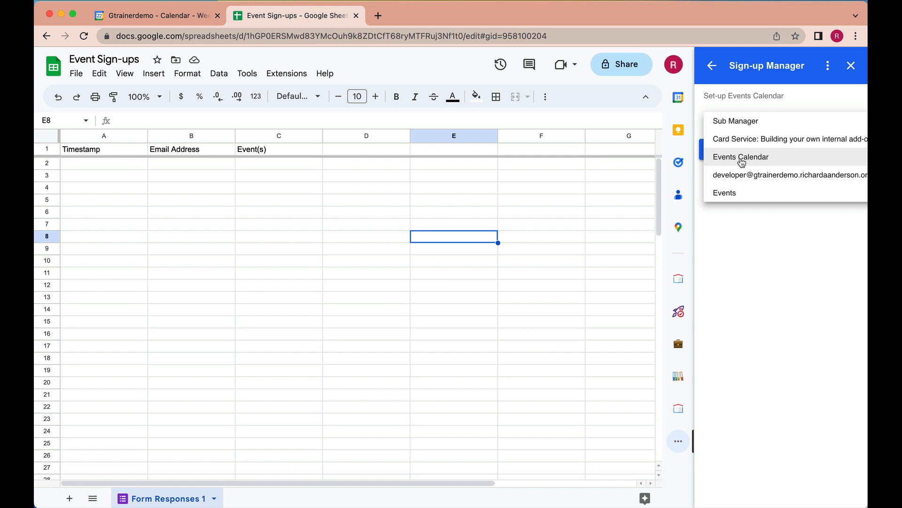
left_click(741, 158)
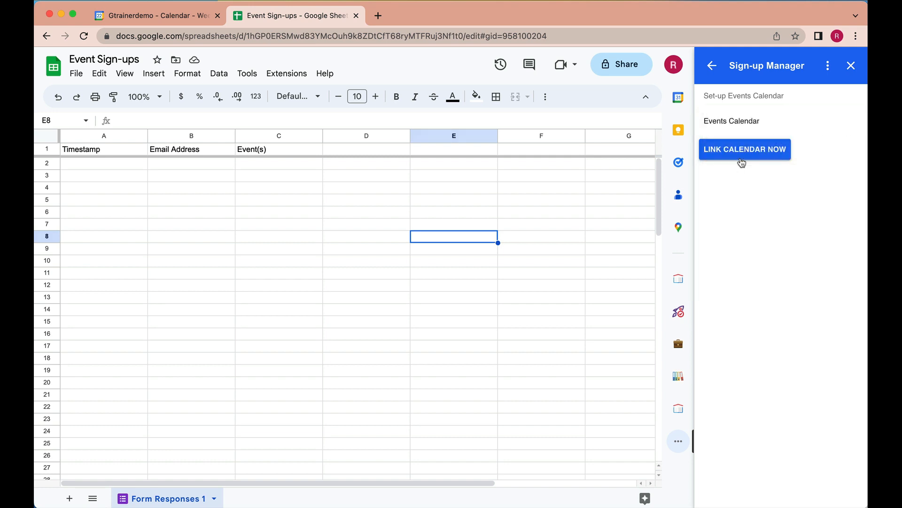
left_click(753, 156)
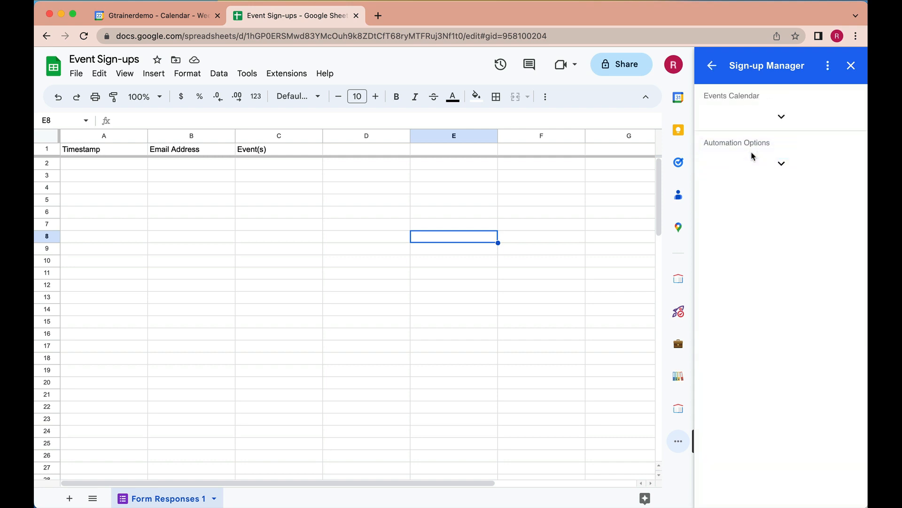
Expand Automation Options to show the auto-send and auto-purge invitation settings.
left_click(782, 164)
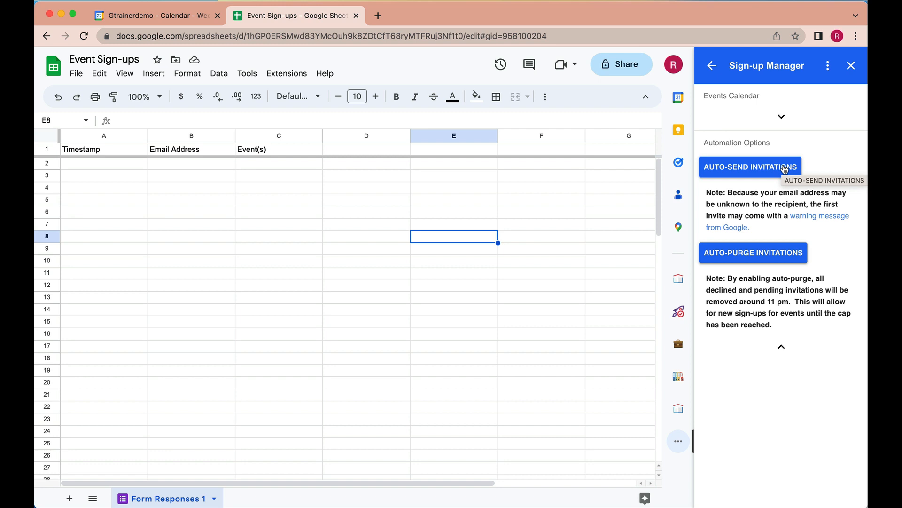
left_click(814, 216)
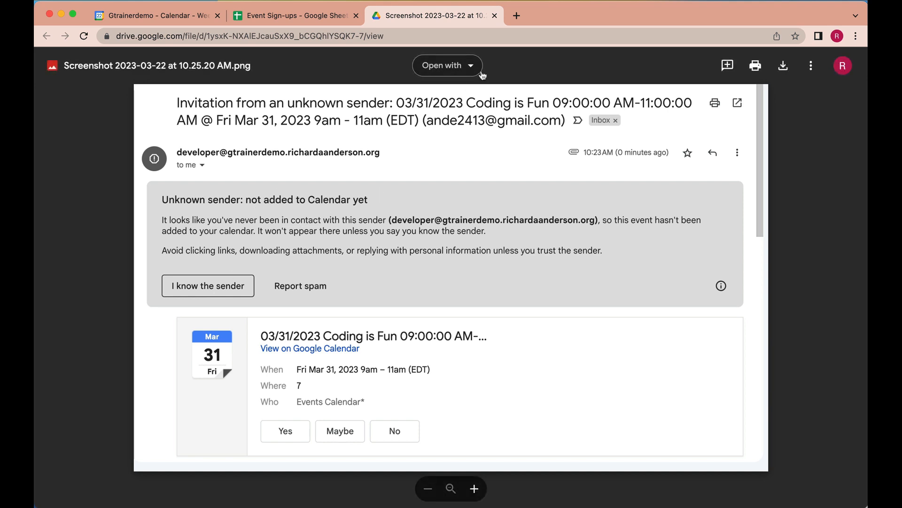
left_click(494, 16)
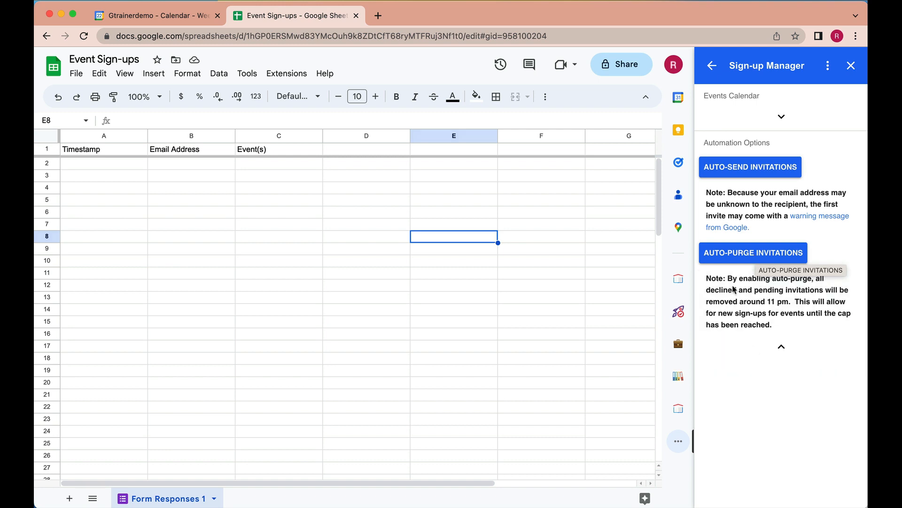
In the Calendar tab, open the Sign-up Manager side panel's Add New Event form.
left_click(197, 16)
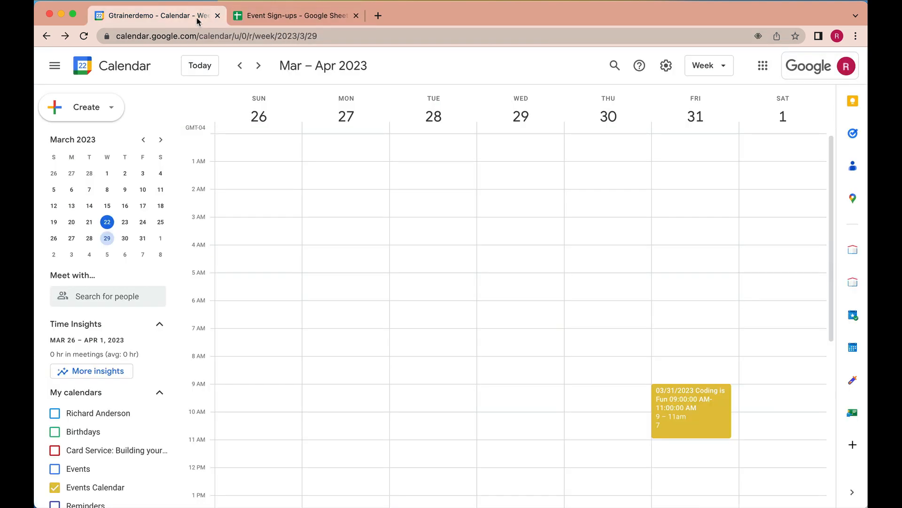
left_click(853, 315)
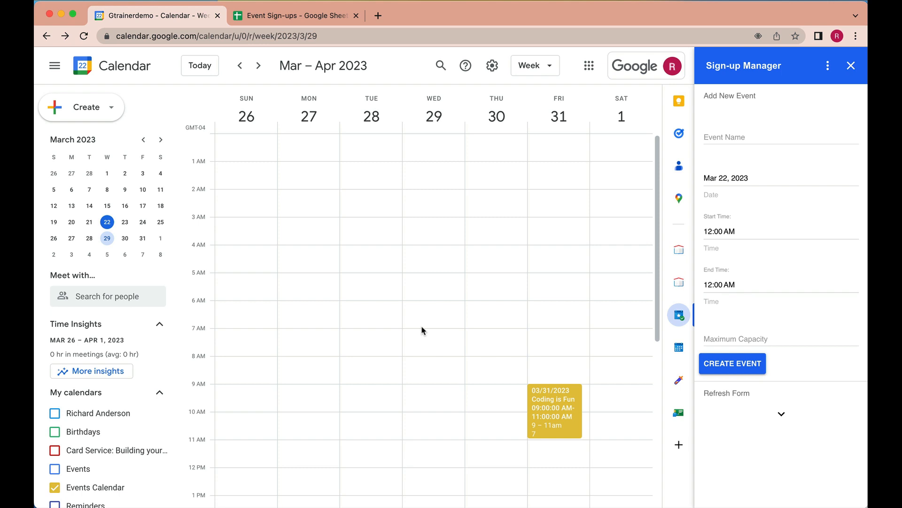
Name the new event 'Apps Scripting with Richard'.
left_click(752, 139)
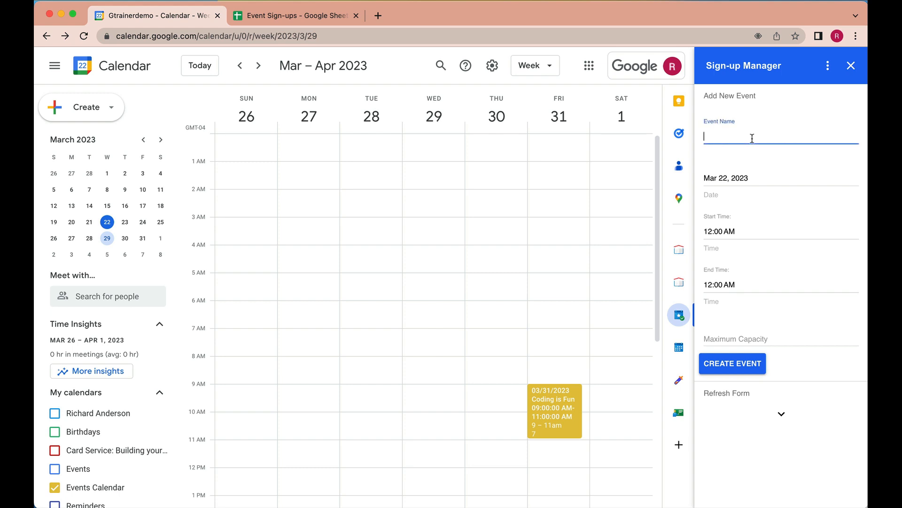
type("Apps Scripting with Richard")
Set the event date to March 29, 2023, running 5:00 PM to 6:00 PM.
left_click(733, 179)
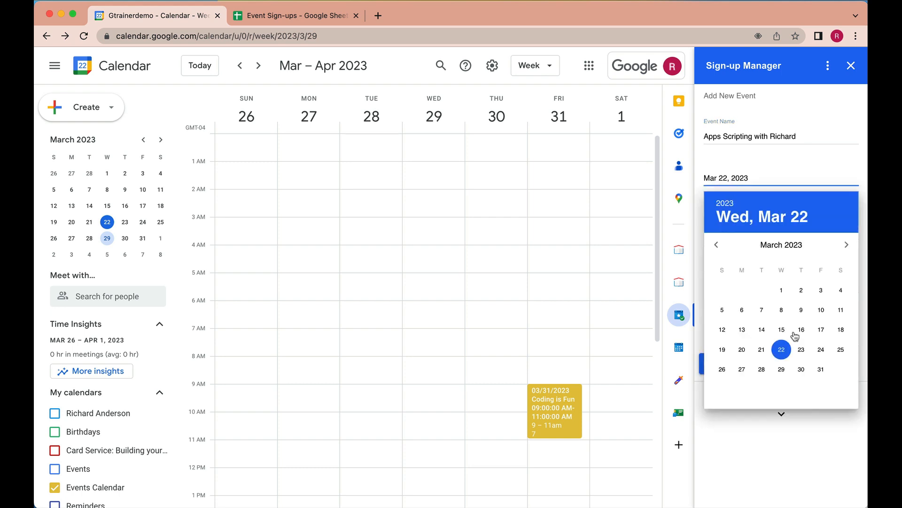
left_click(782, 374)
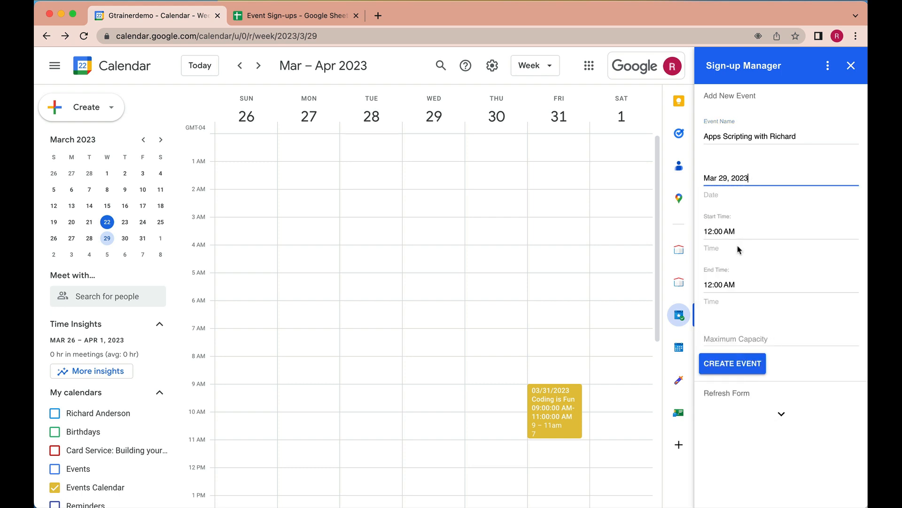
left_click(733, 231)
scroll(739, 335, "down", 10)
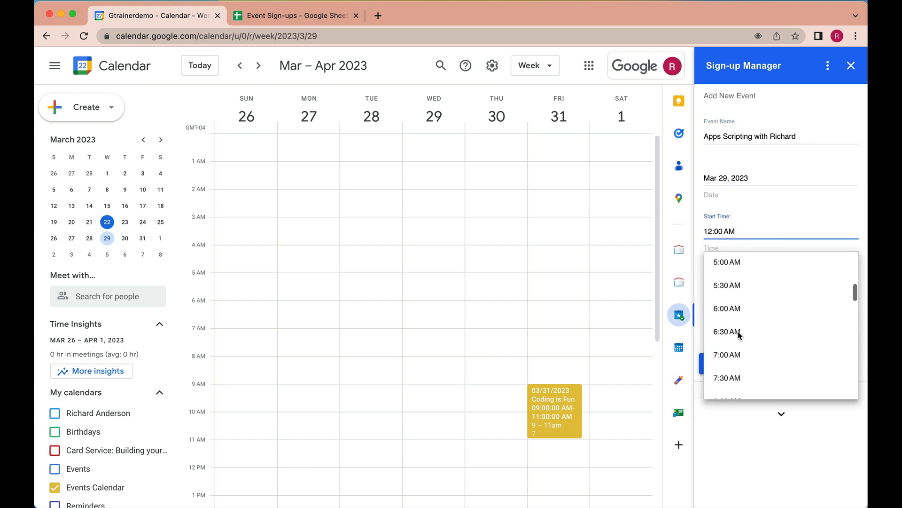
scroll(739, 336, "down", 4)
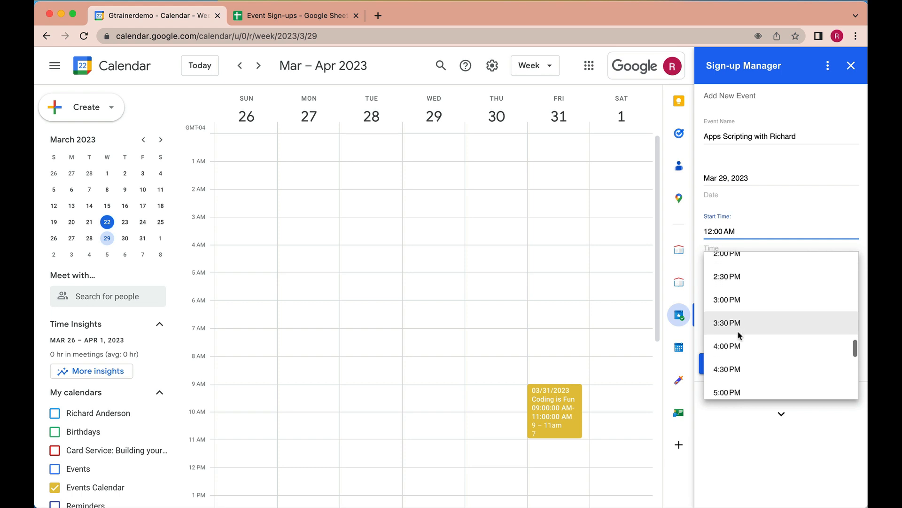
left_click(739, 376)
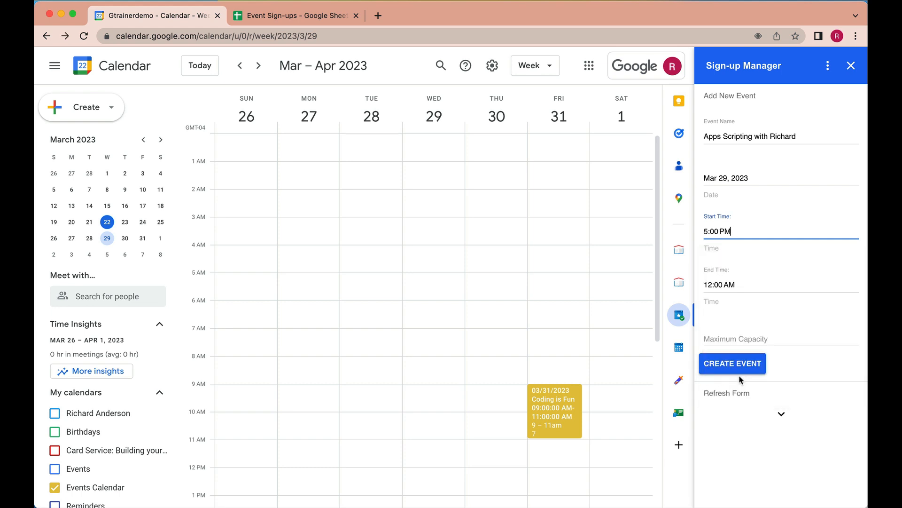
left_click(718, 286)
scroll(740, 385, "down", 15)
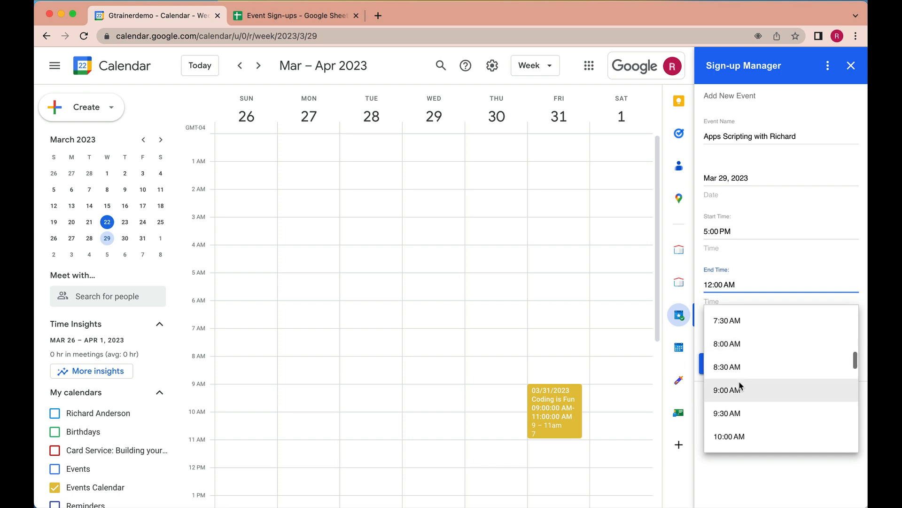
scroll(739, 385, "down", 12)
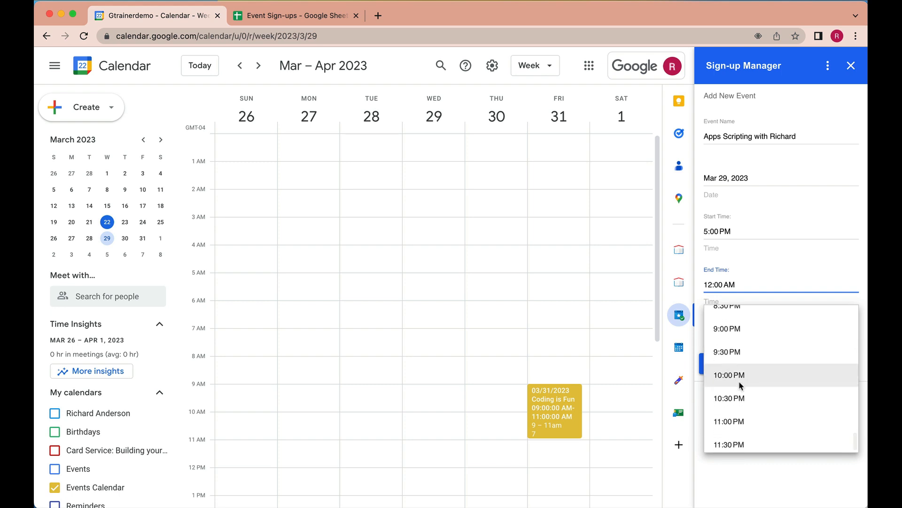
scroll(739, 386, "up", 3)
scroll(740, 386, "up", 5)
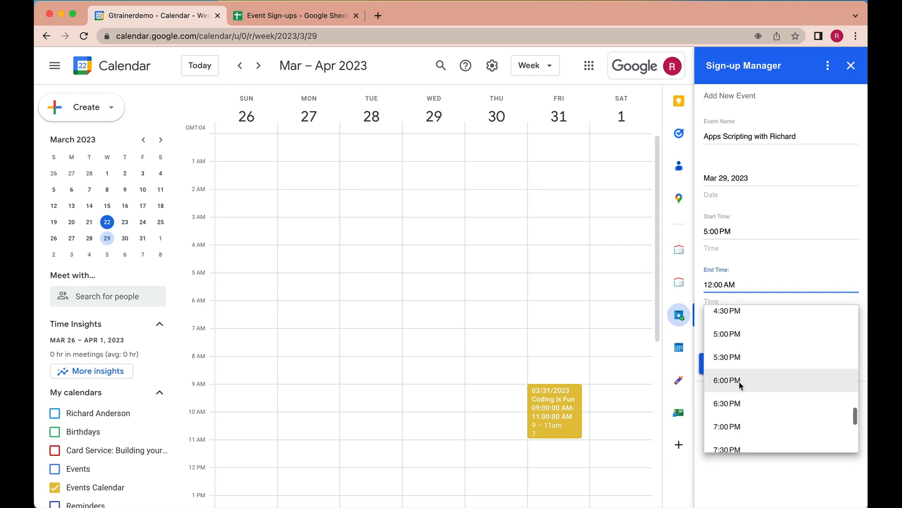
left_click(739, 385)
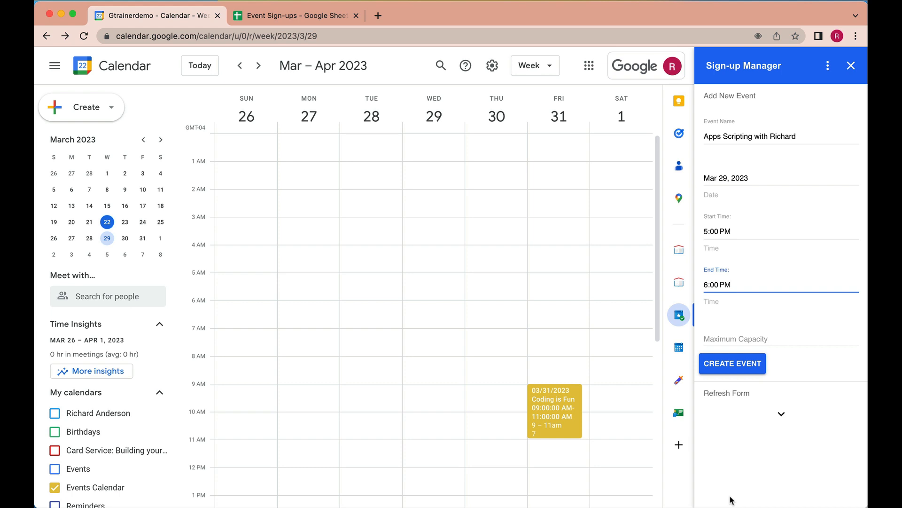
Set Maximum Capacity to 5 and create the Apps Scripting with Richard event.
left_click(734, 339)
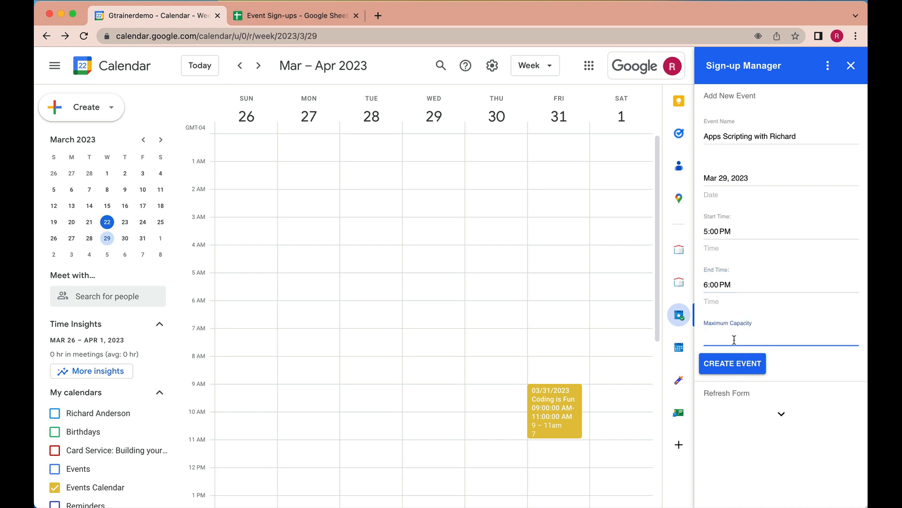
type("5")
left_click(746, 364)
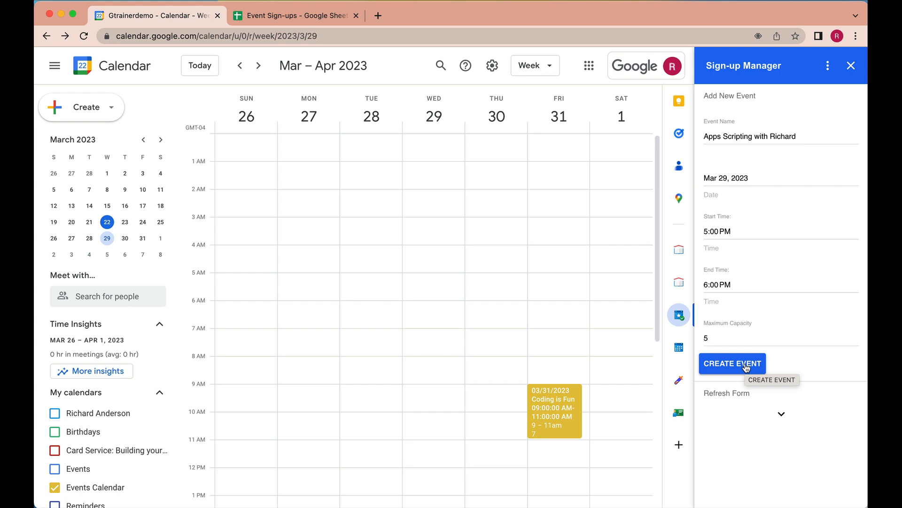
Open the new 5pm event on Wednesday, March 29 in the week view.
scroll(428, 394, "down", 5)
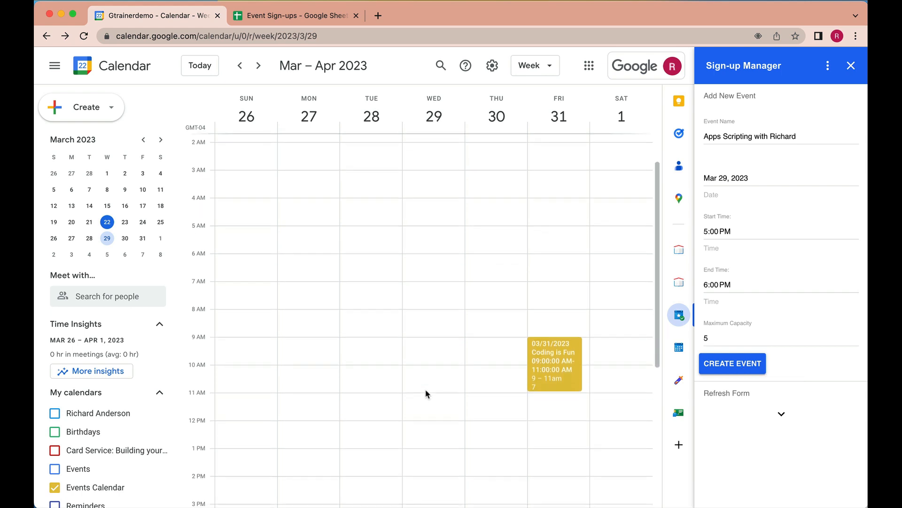
scroll(428, 394, "down", 3)
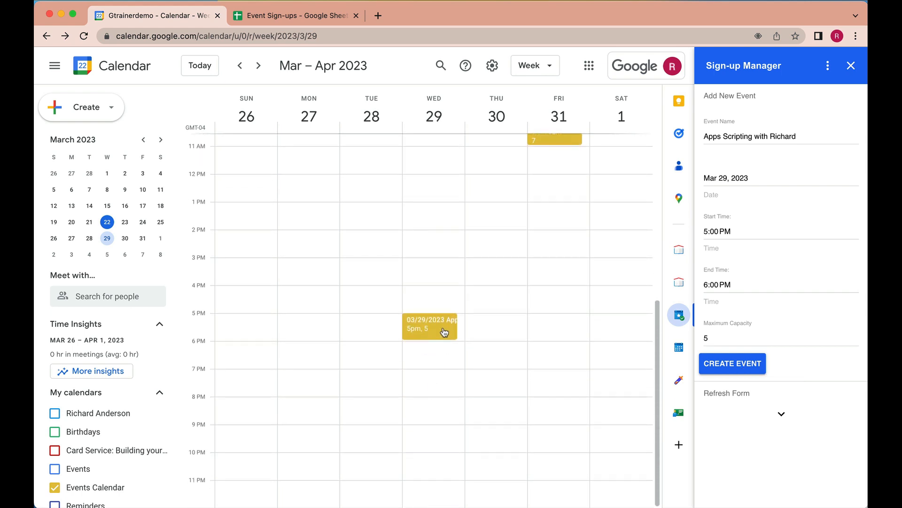
left_click(442, 327)
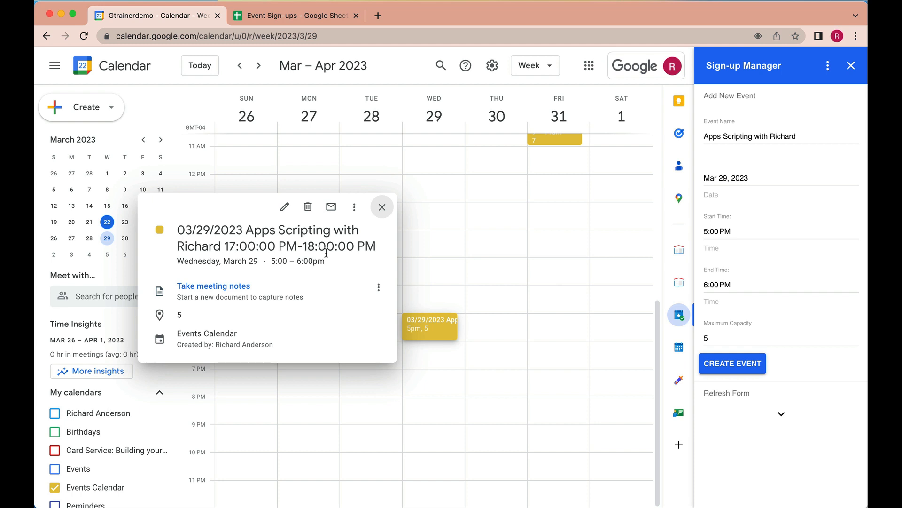
Close the event popup and run Update Form from the Refresh Form section.
left_click(382, 208)
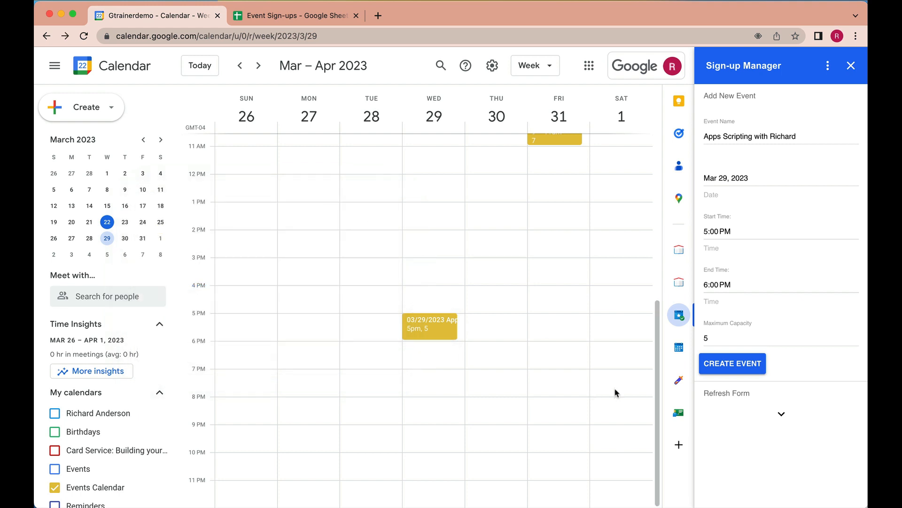
left_click(781, 415)
scroll(792, 397, "down", 4)
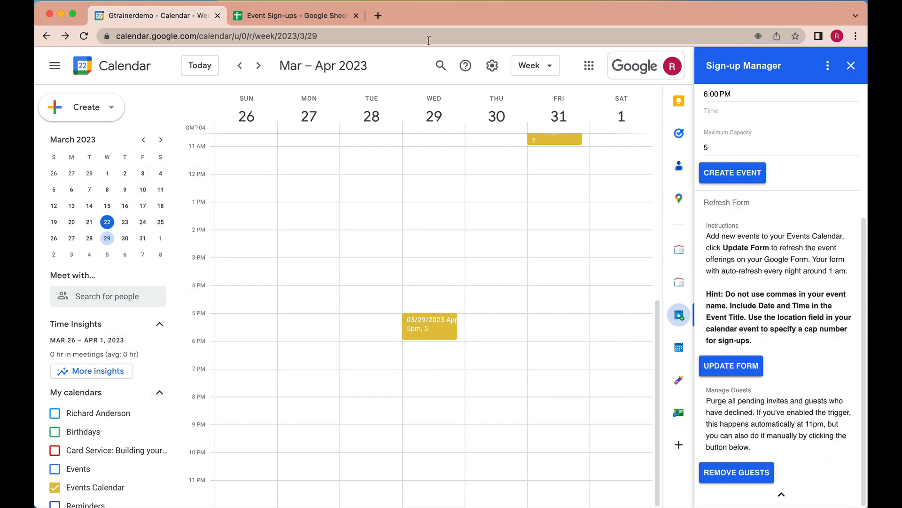
left_click(736, 369)
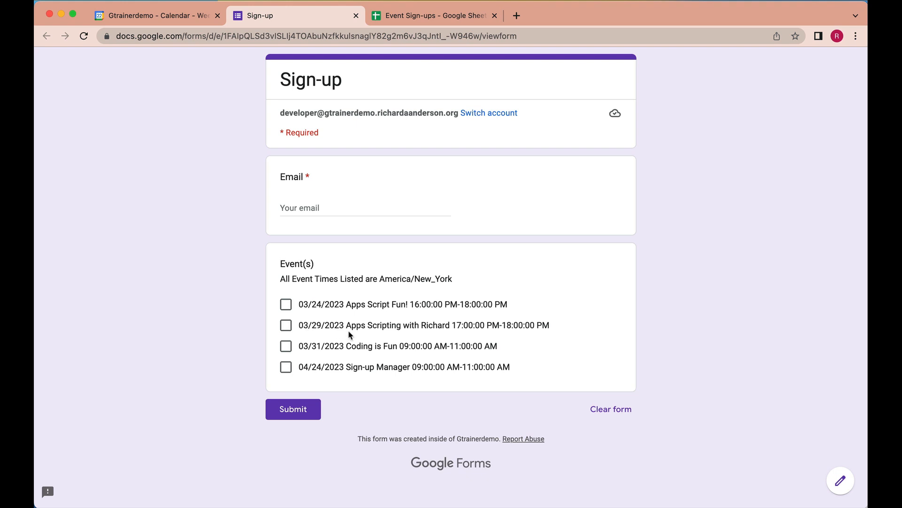
Copy the Sign-up form's URL and load it in the attendee's browser window.
left_click(448, 36)
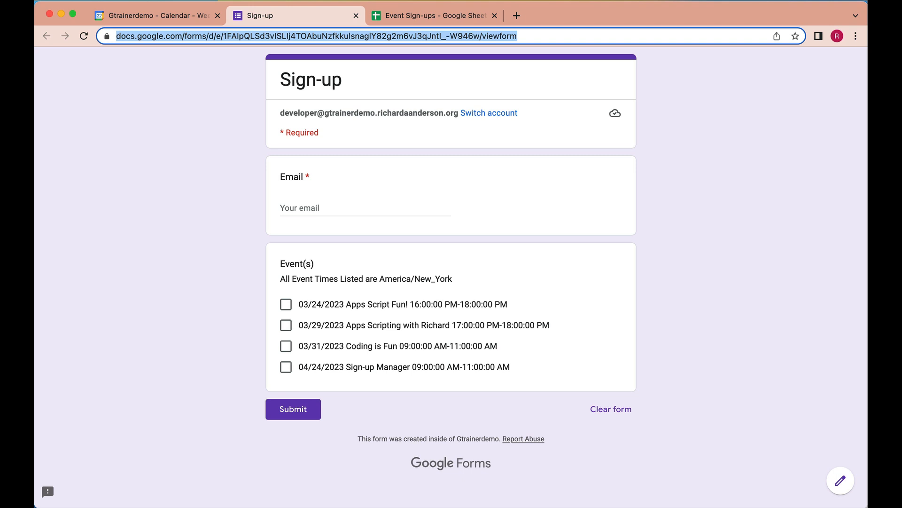
left_click_drag(741, 15, 709, 45)
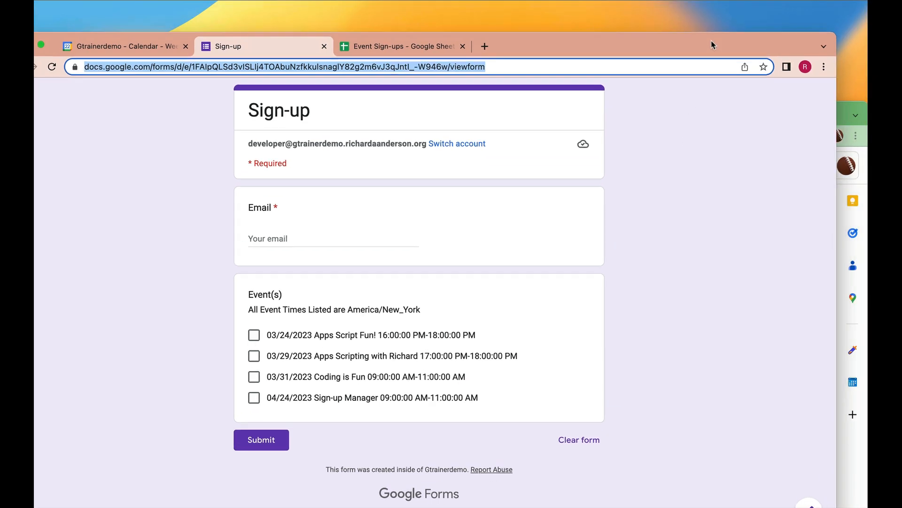
left_click(842, 99)
left_click_drag(844, 77, 846, 30)
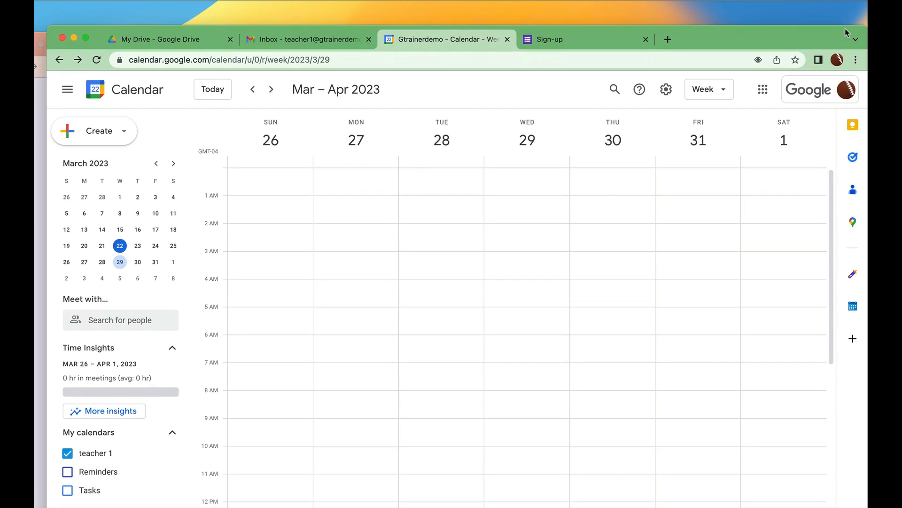
left_click(645, 39)
left_click(547, 60)
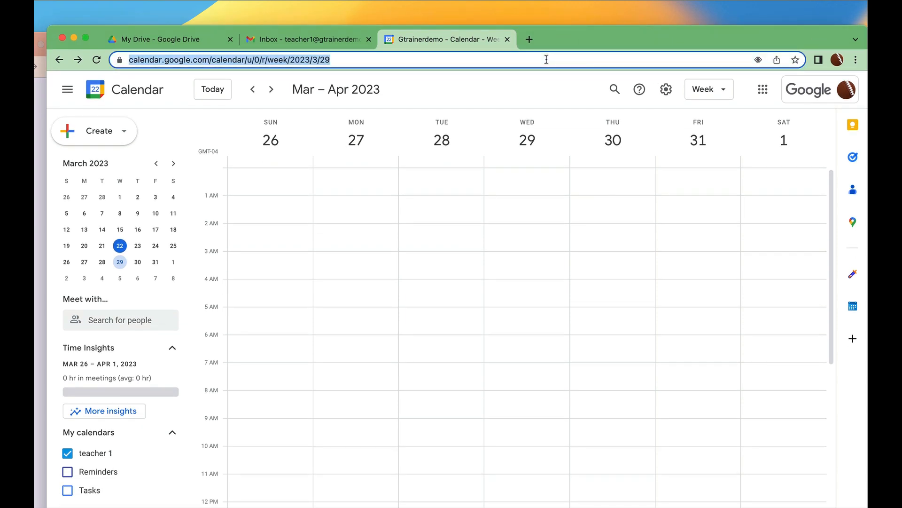
type("https://docs.google.com/forms/d/e/1FAIpQLSd3vISLlj4TOAbuNzfkkulsnaglY82g2m6vJ3qJntl_-W946w/viewform")
key("Return")
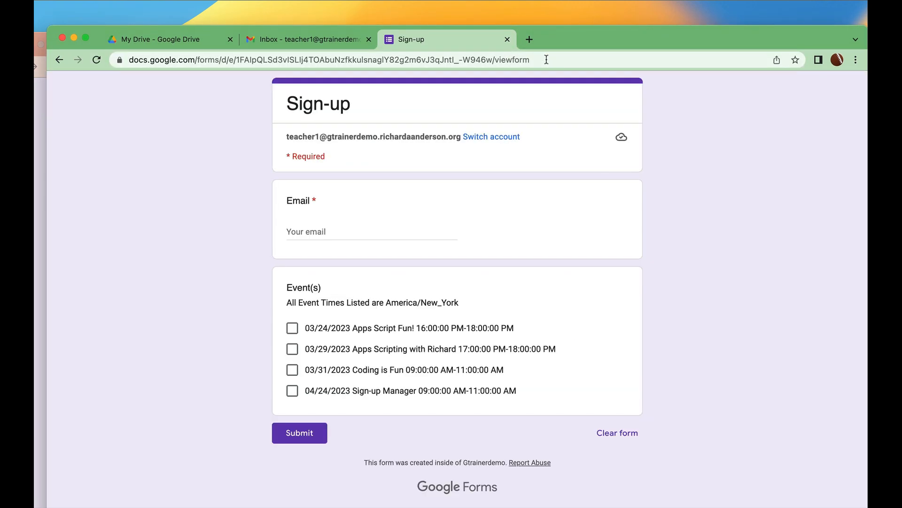
Enter the attendee's e-mail, tick the 03/29 Apps Scripting with Richard event, and submit.
left_click(315, 232)
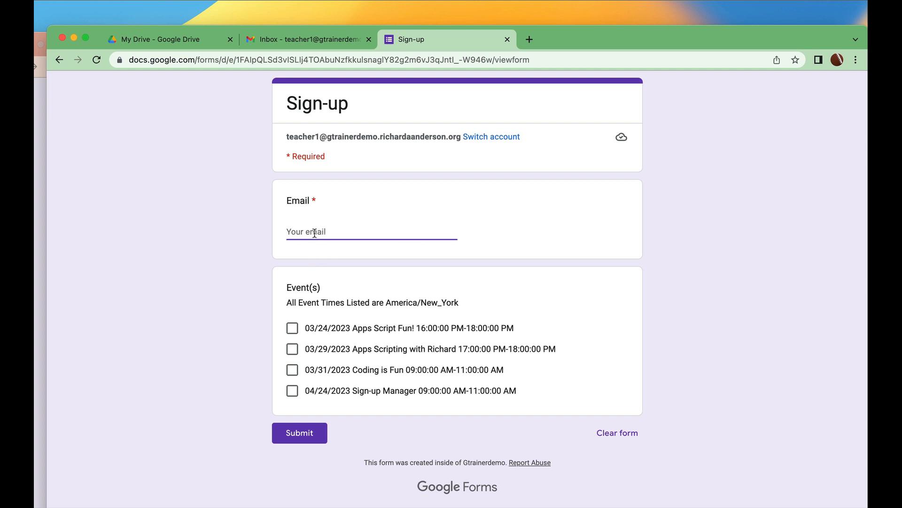
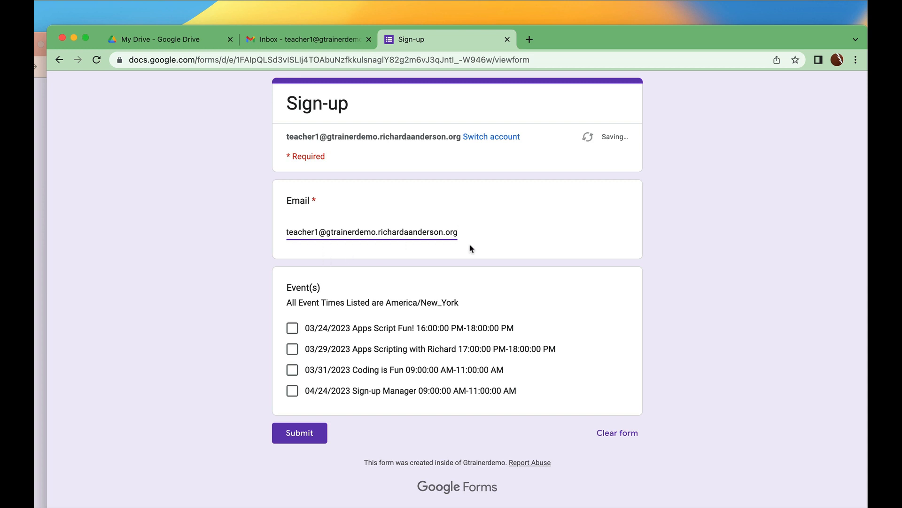
left_click(293, 350)
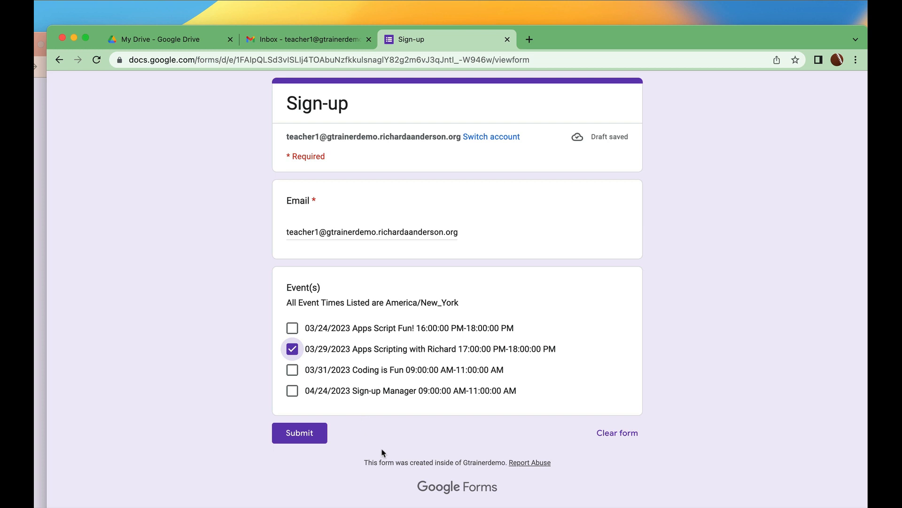
left_click(306, 436)
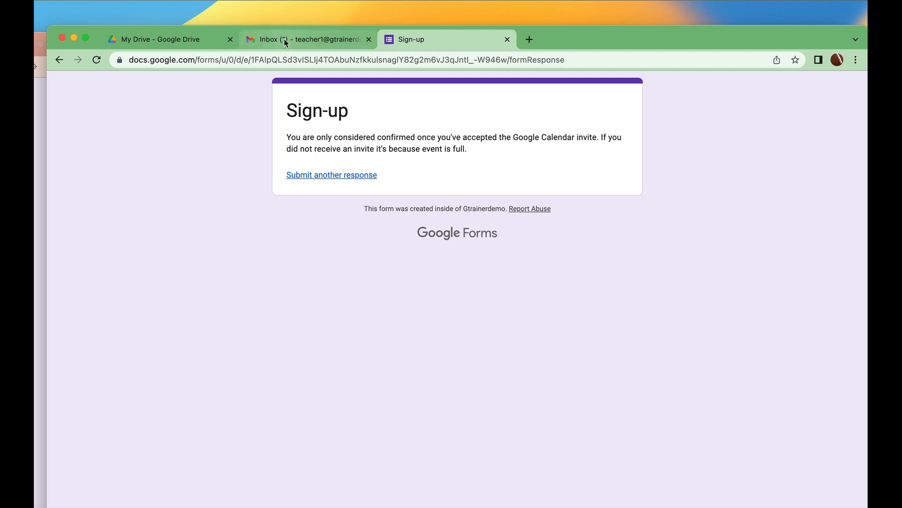
left_click(305, 40)
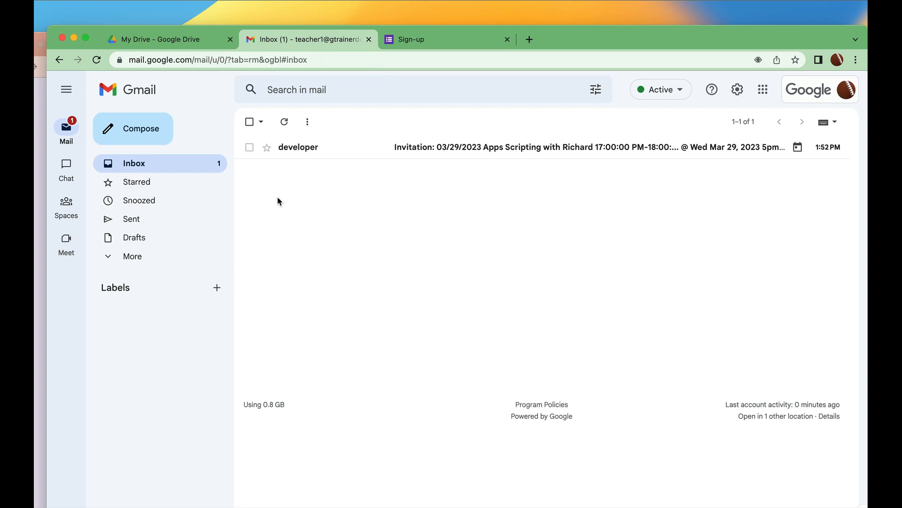
Answer Yes to the Apps Scripting invitation e-mail, then launch Calendar from the apps grid.
left_click(429, 149)
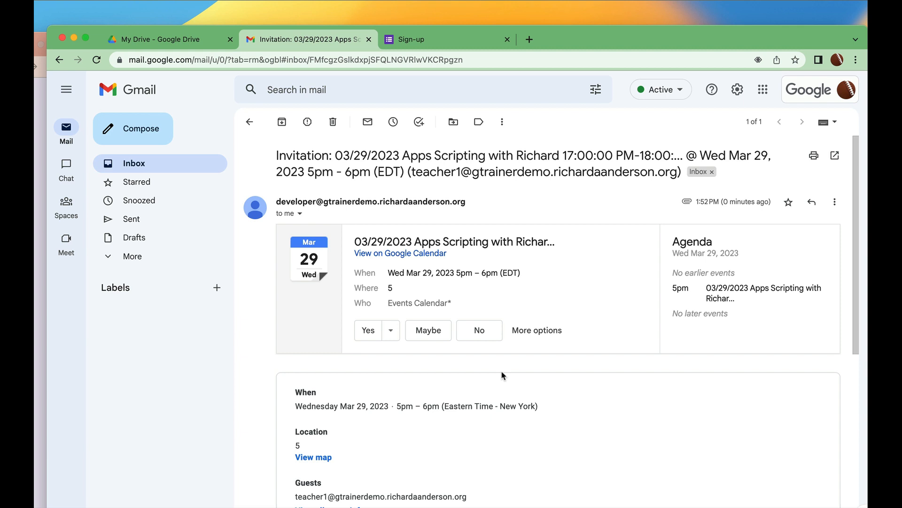
left_click(369, 331)
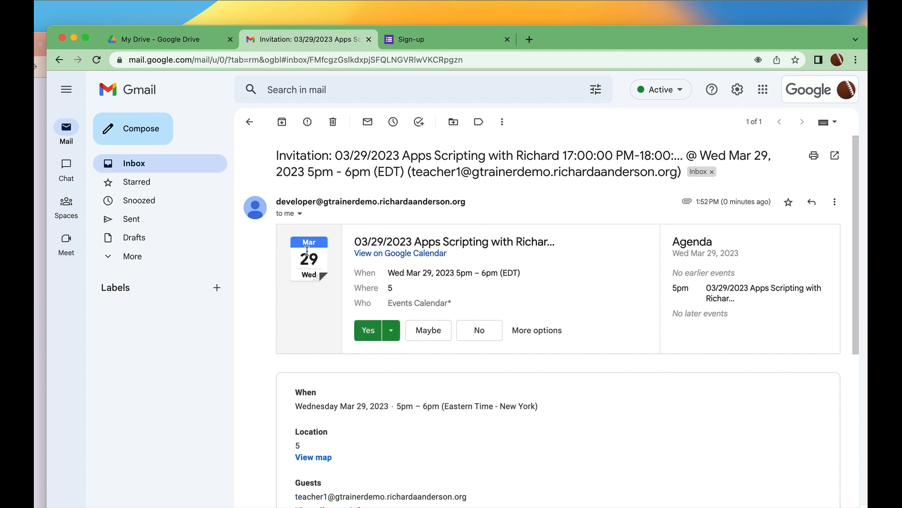
left_click(763, 90)
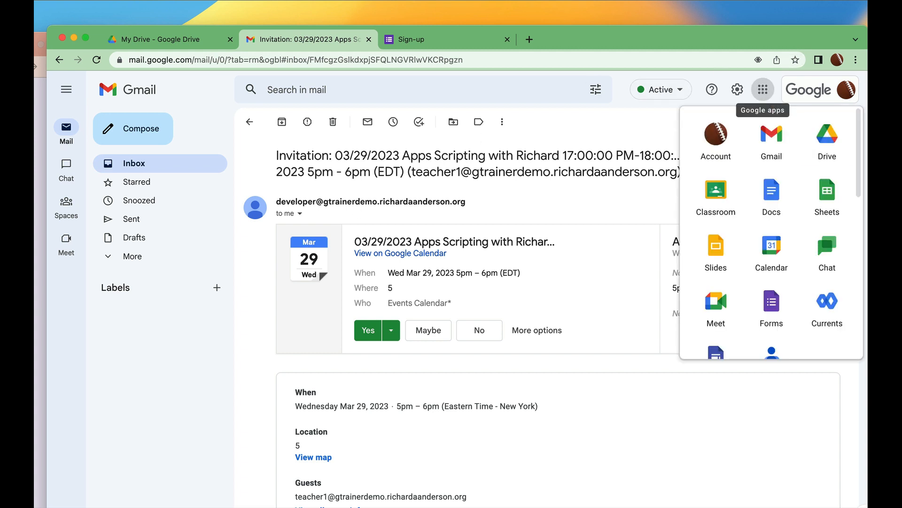
left_click(771, 250)
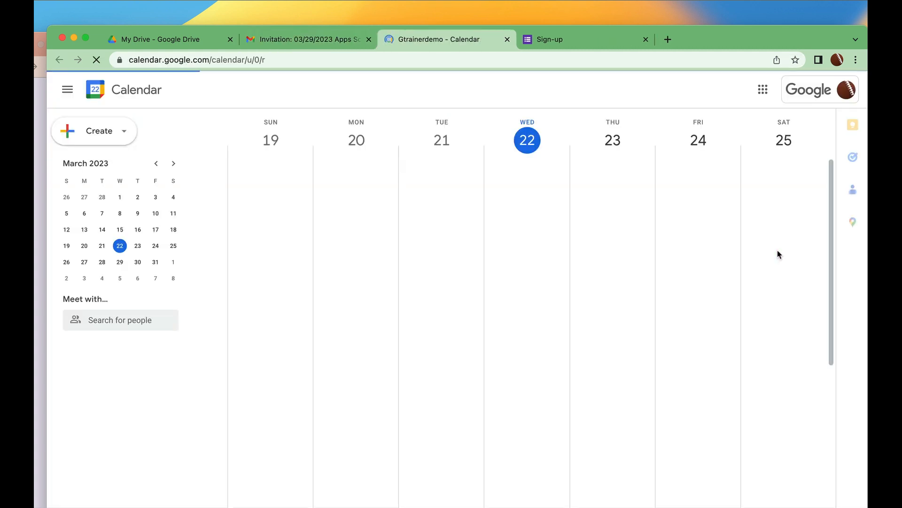
In both calendars, check that the 03/29 Apps Scripting with Richard event lists one accepted guest.
left_click(272, 90)
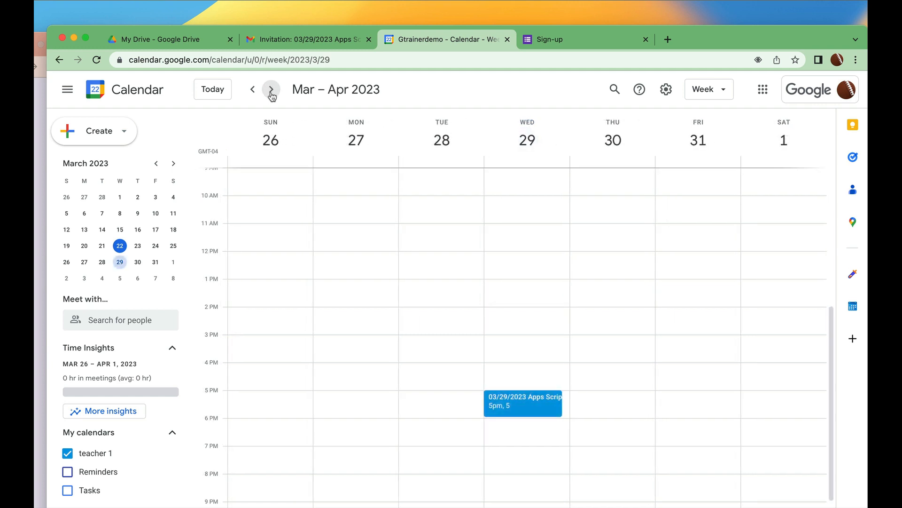
left_click(527, 405)
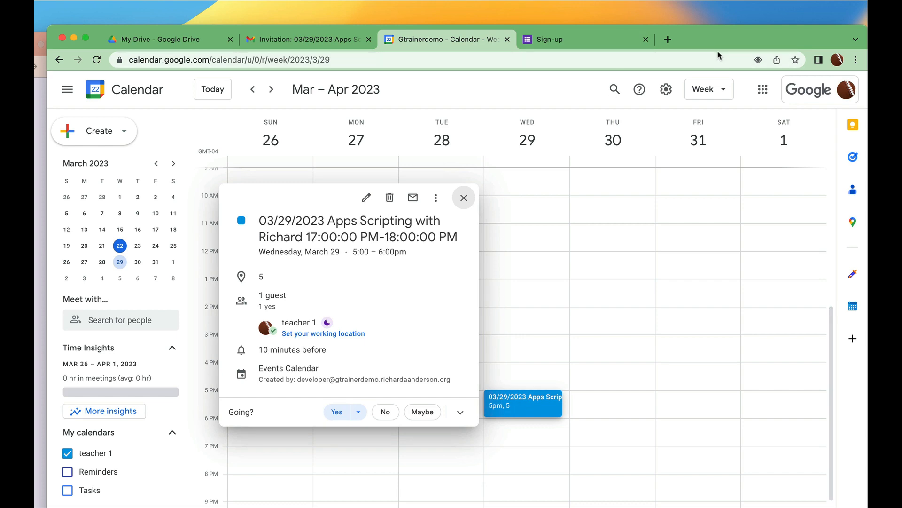
left_click_drag(738, 36, 663, 21)
left_click(817, 38)
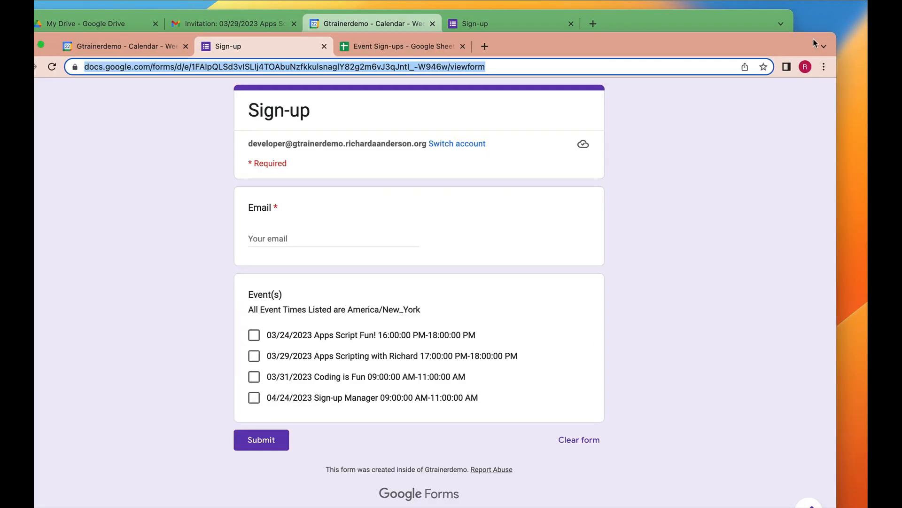
left_click(160, 36)
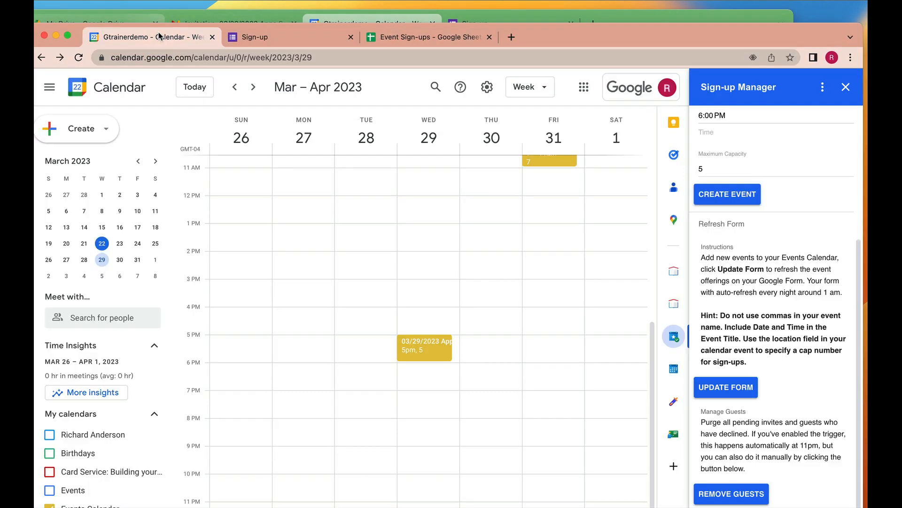
left_click(436, 347)
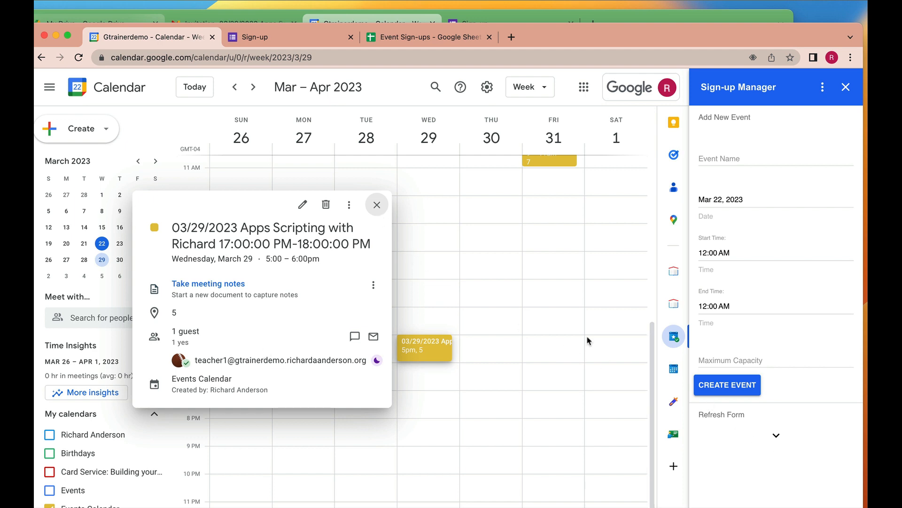
left_click(377, 206)
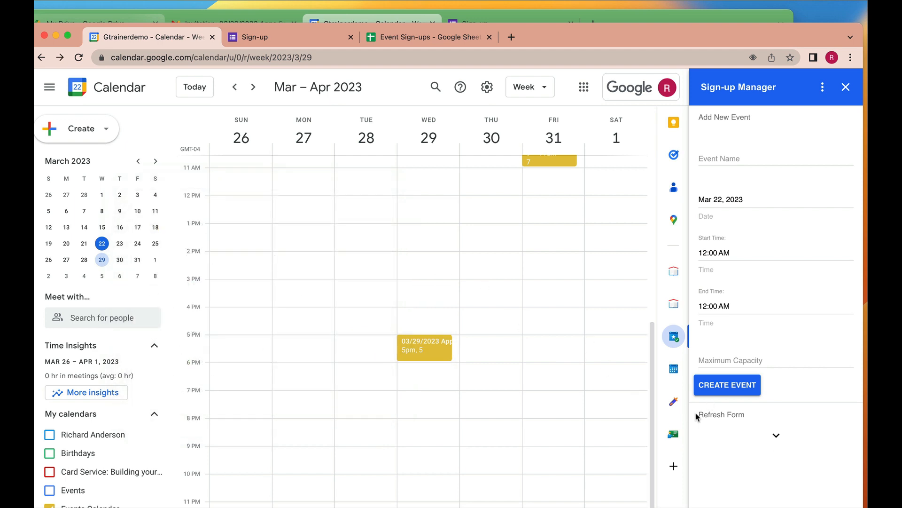
Expand the Sign-up Manager sidebar's Refresh Form section to show form-refresh and guest-management options.
left_click(776, 435)
scroll(789, 397, "down", 5)
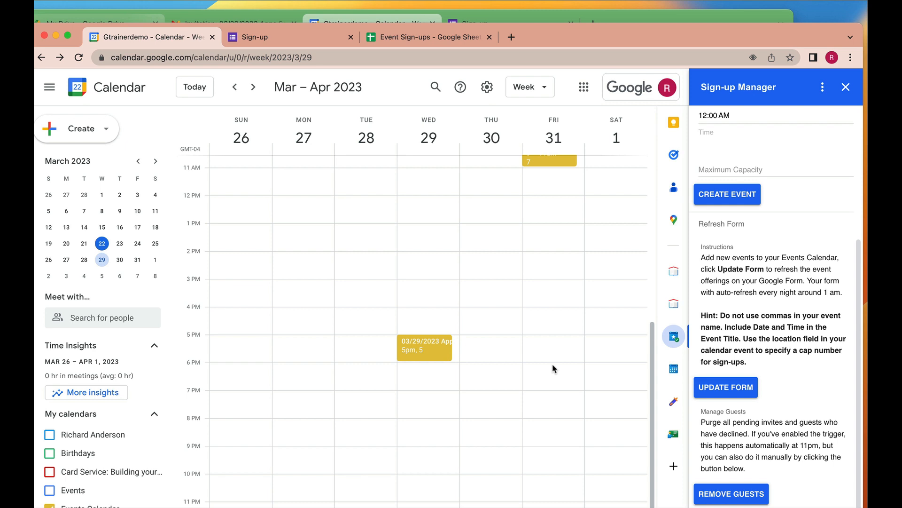
scroll(553, 368, "up", 3)
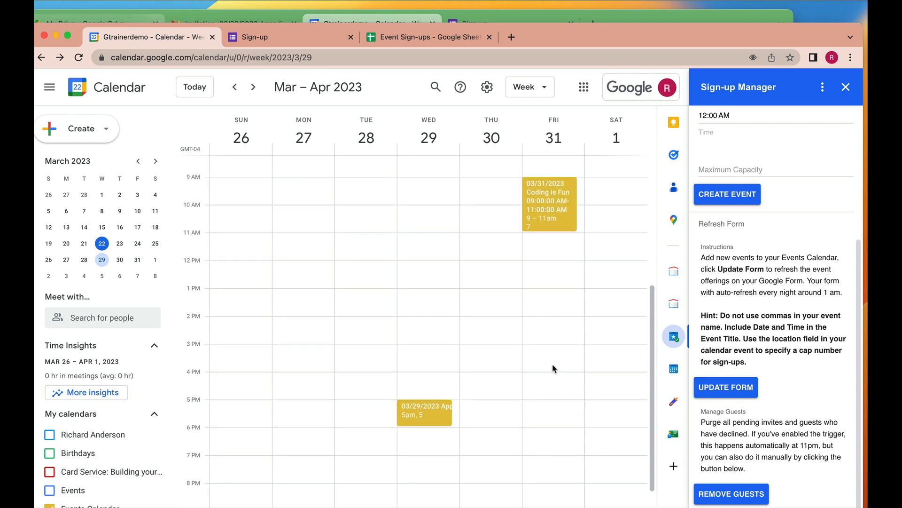